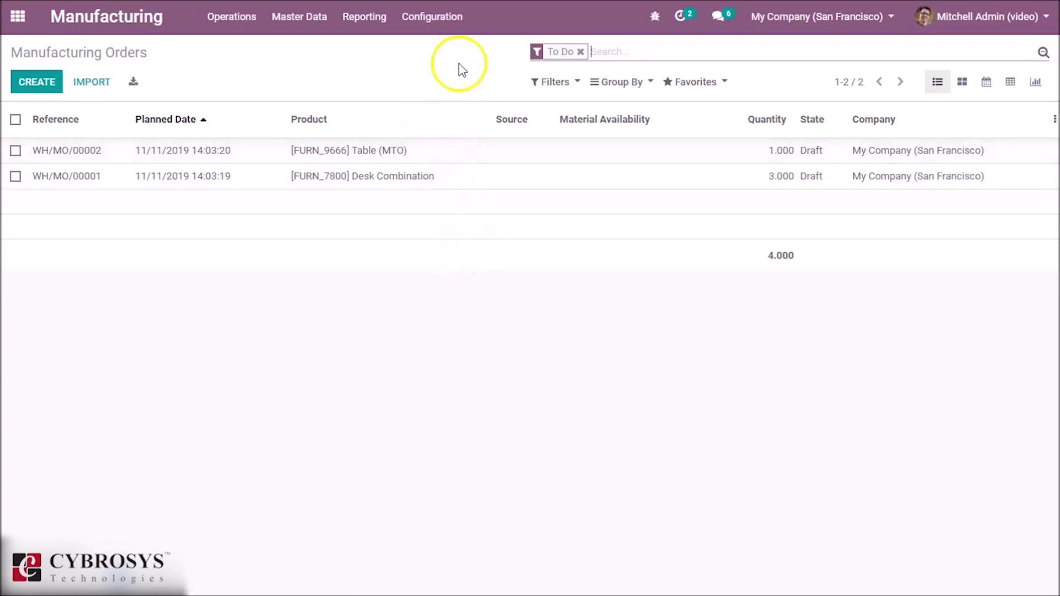
- Enable the Subcontracting option in Manufacturing settings and save the change
{"action": "left_click", "coordinate": [446, 26]}
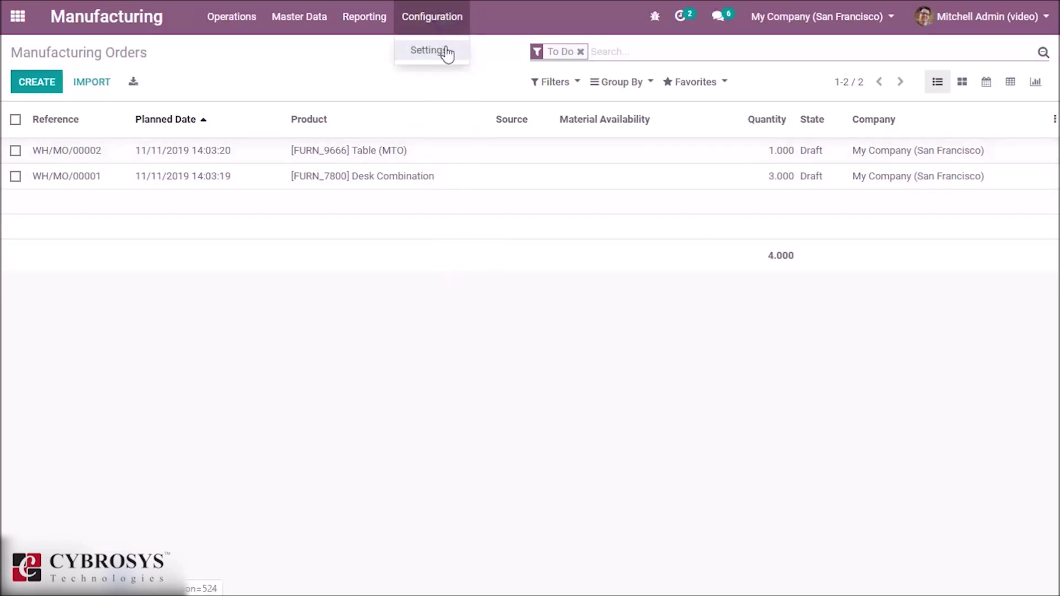
{"action": "left_click", "coordinate": [446, 48]}
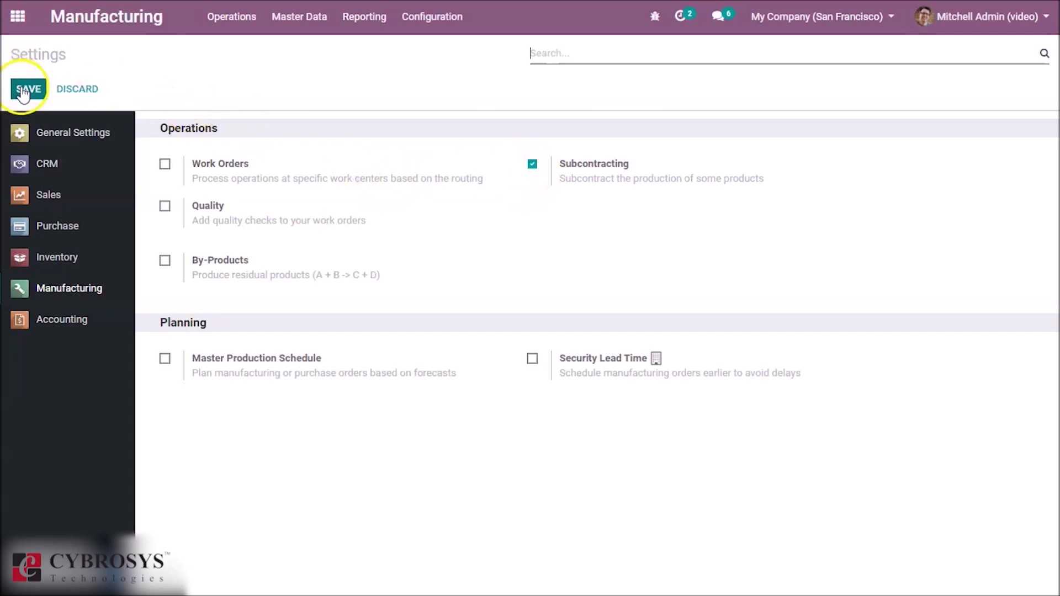
{"action": "left_click", "coordinate": [22, 89]}
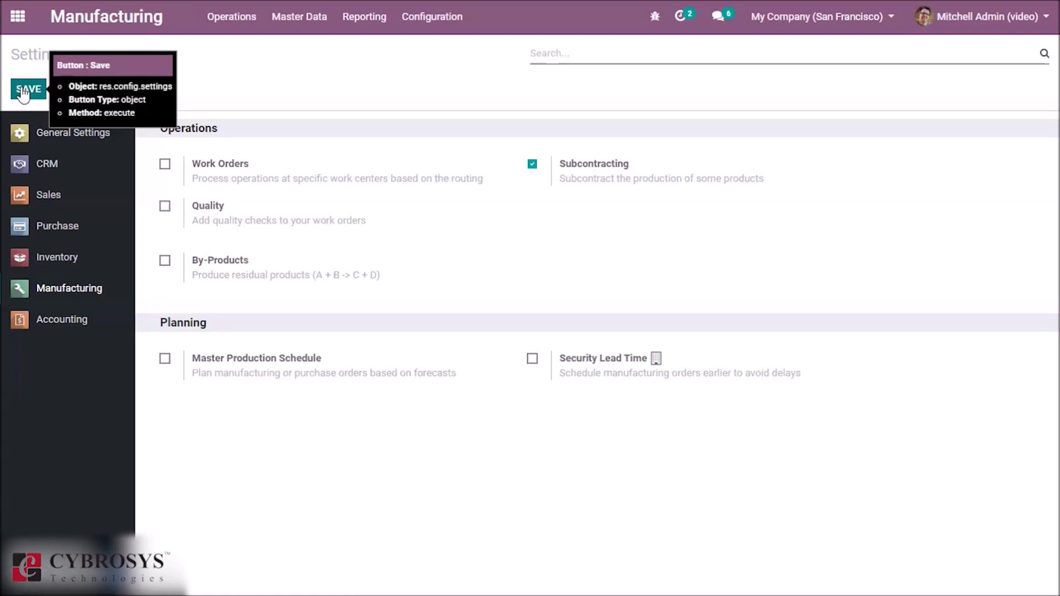
{"action": "left_click", "coordinate": [23, 91]}
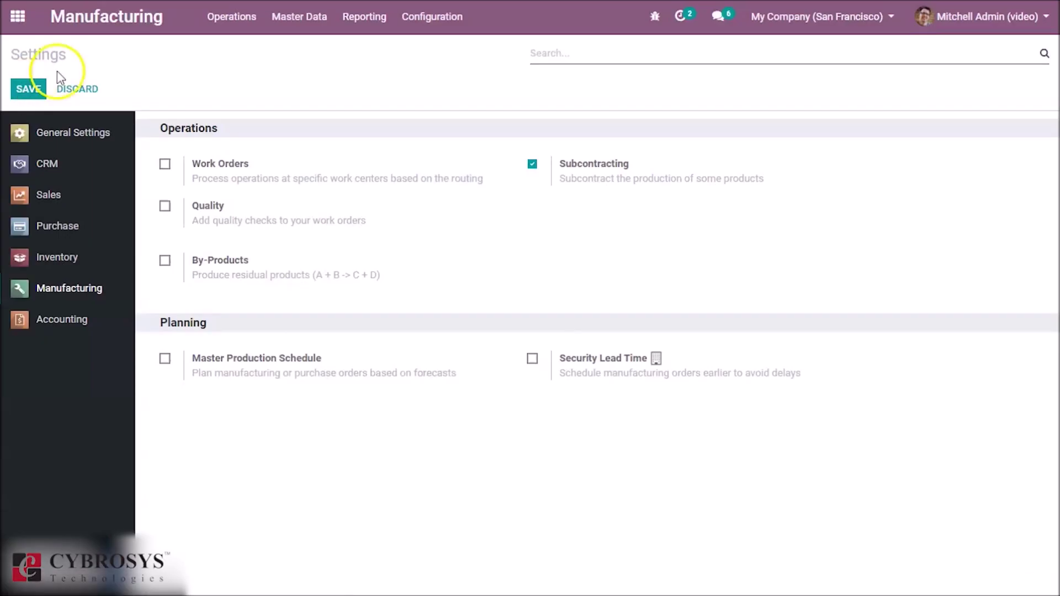
{"action": "left_click", "coordinate": [301, 22]}
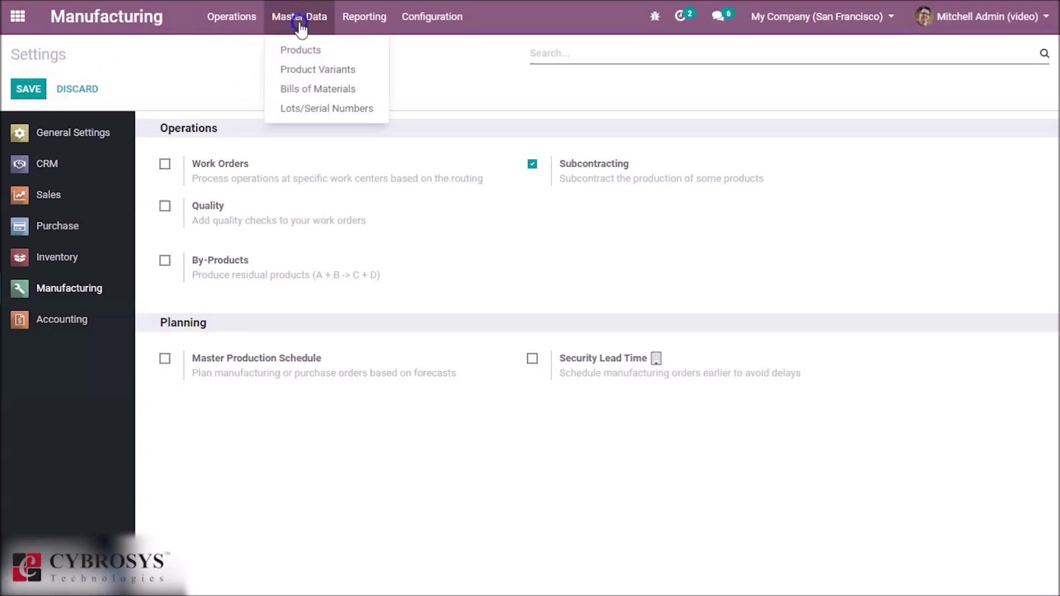
- Open the [FURN_8888] Office Lamp BoM from the Subcontracting group of Bills of Materials
{"action": "left_click", "coordinate": [319, 92]}
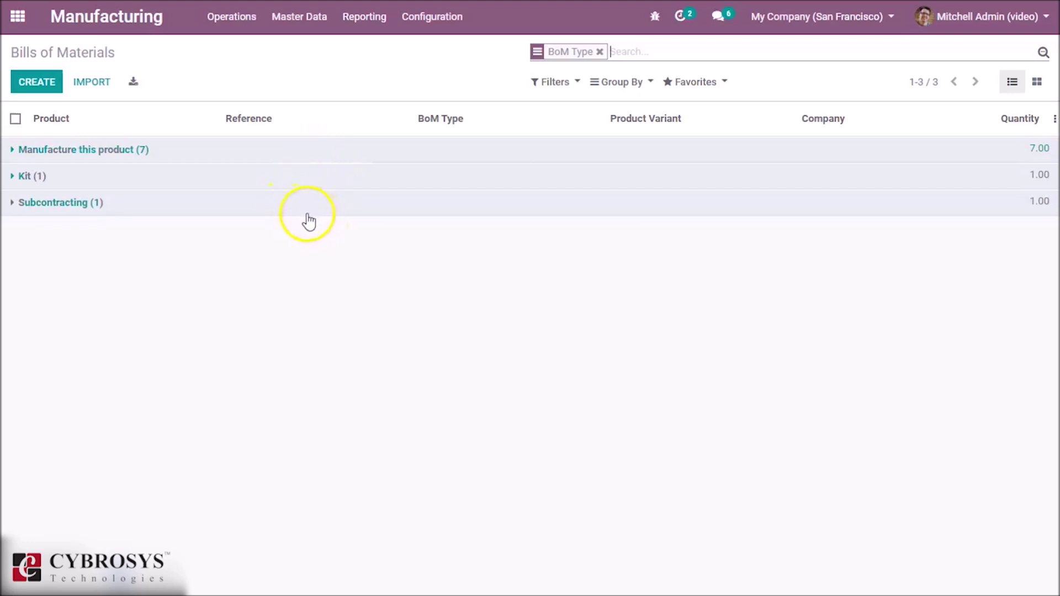
{"action": "left_click", "coordinate": [286, 215]}
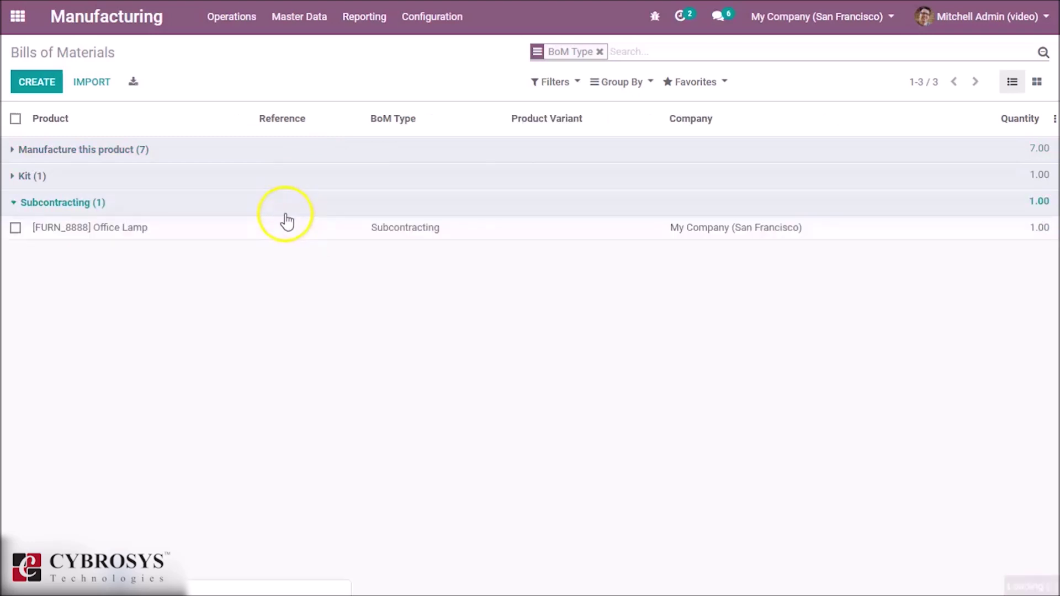
{"action": "left_click", "coordinate": [292, 236]}
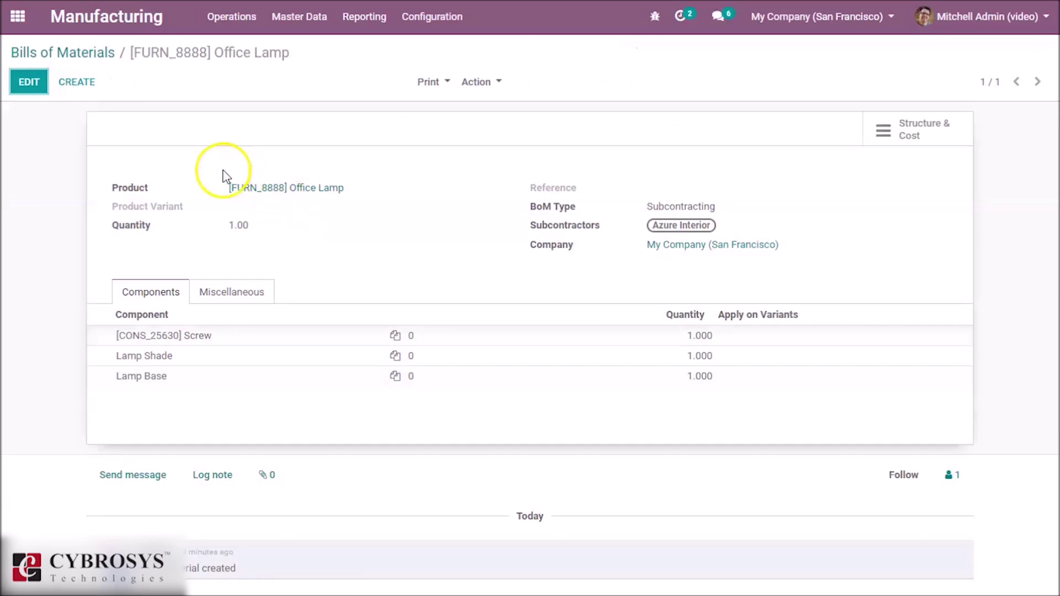
- Edit the Office Lamp BoM and review subcontractor Azure Interior and components Screw, Lamp Shade, Lamp Base
{"action": "left_click", "coordinate": [41, 88]}
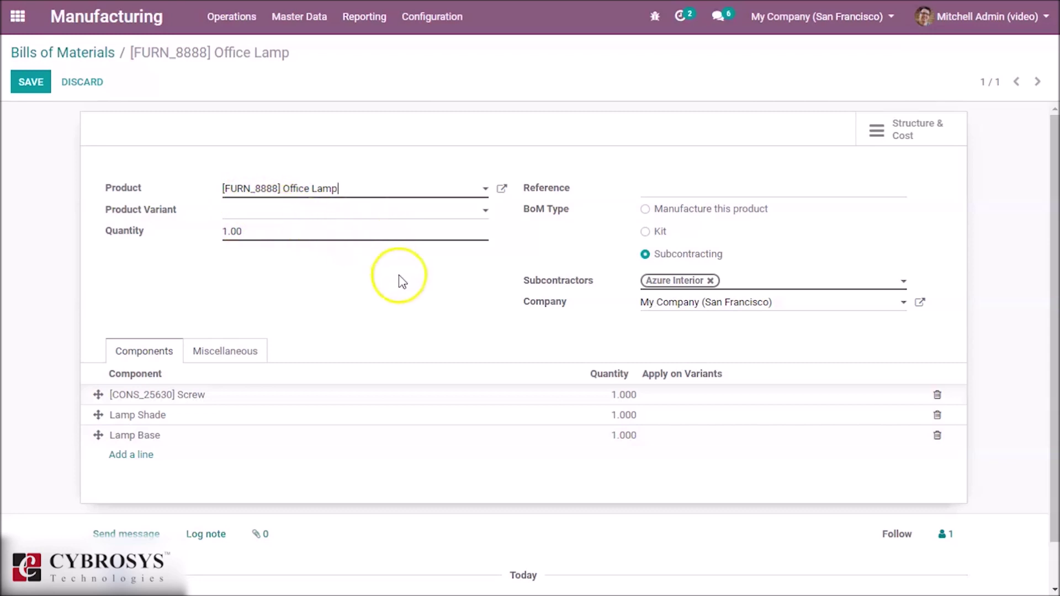
{"action": "mouse_move", "coordinate": [189, 406]}
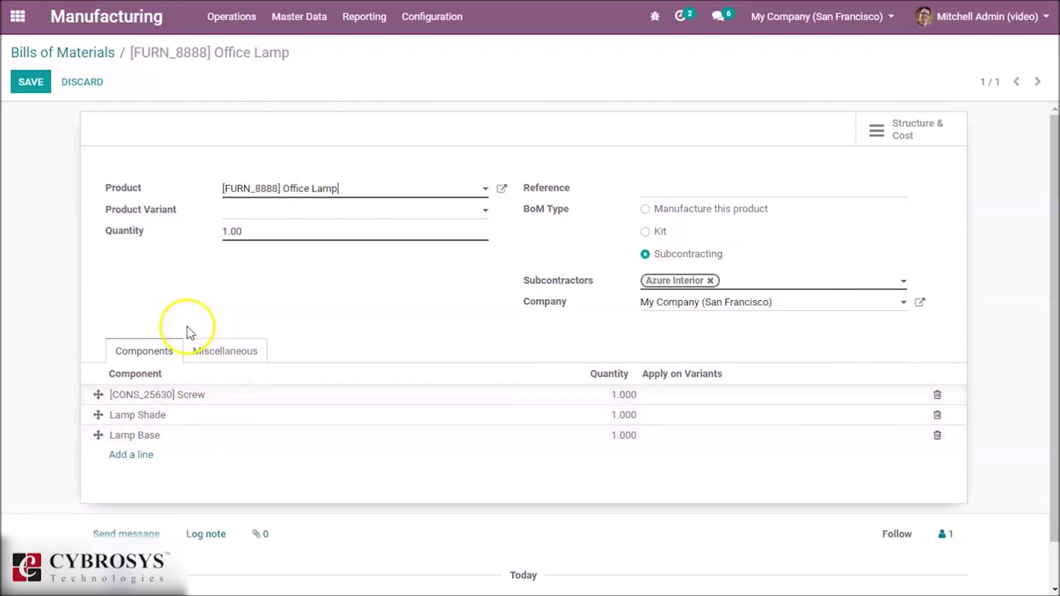
{"action": "mouse_move", "coordinate": [145, 209]}
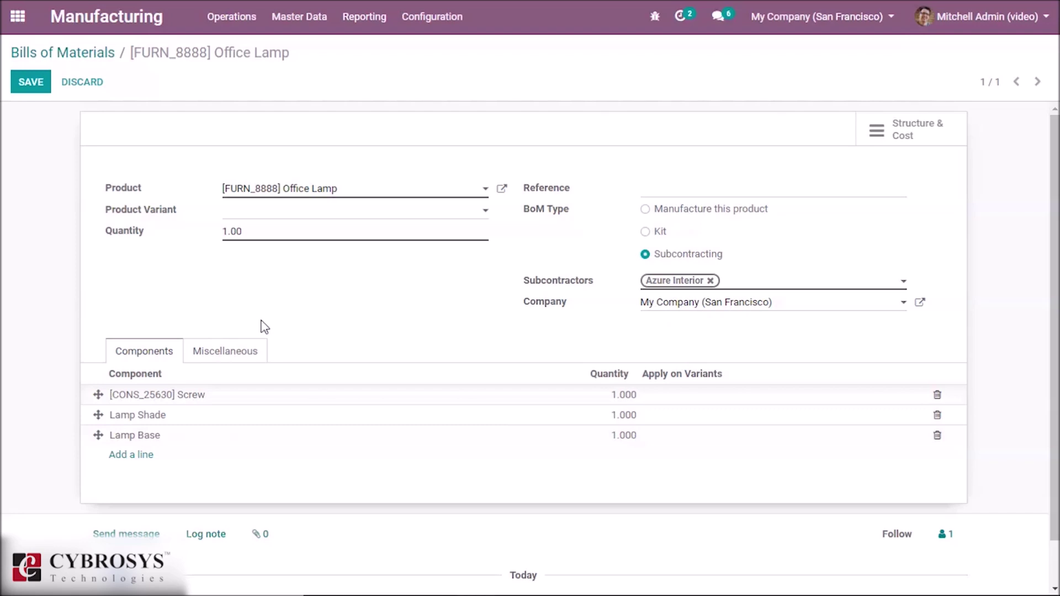
{"action": "left_click", "coordinate": [265, 301]}
{"action": "left_click", "coordinate": [270, 291]}
{"action": "left_click", "coordinate": [501, 193]}
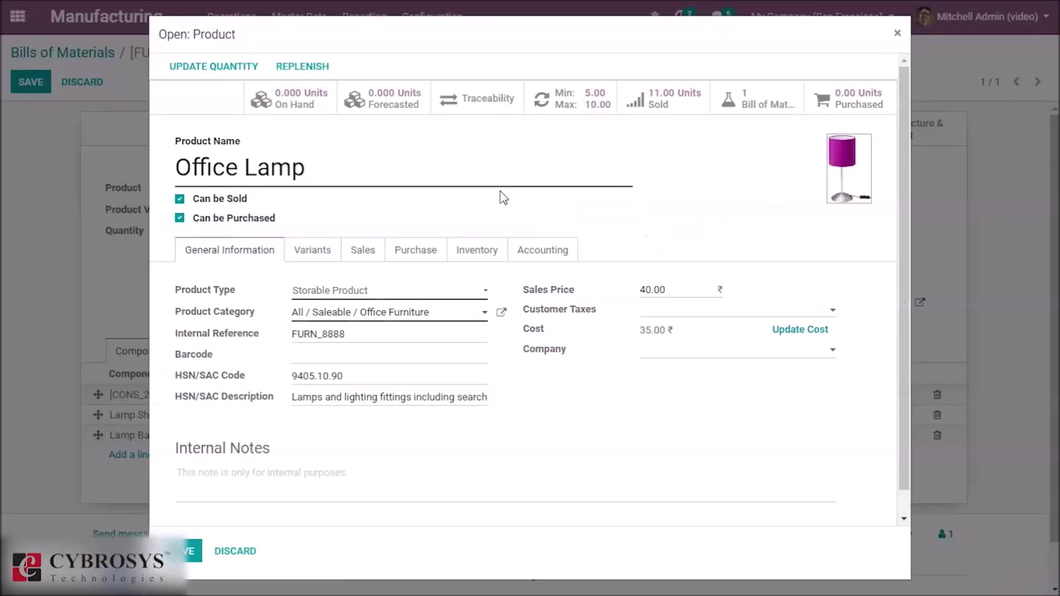
{"action": "left_click", "coordinate": [355, 265]}
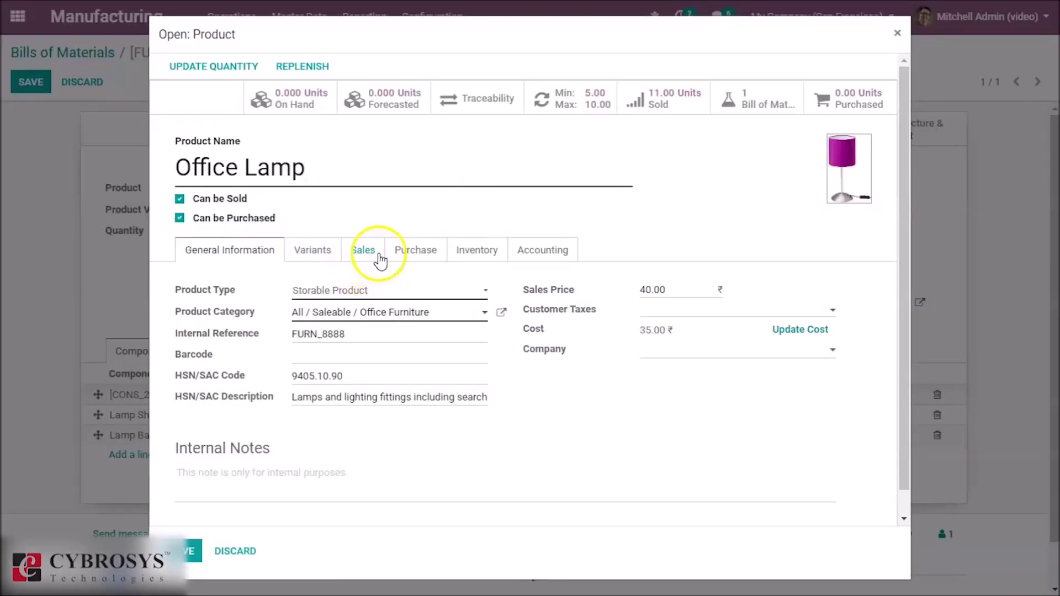
{"action": "left_click", "coordinate": [409, 255]}
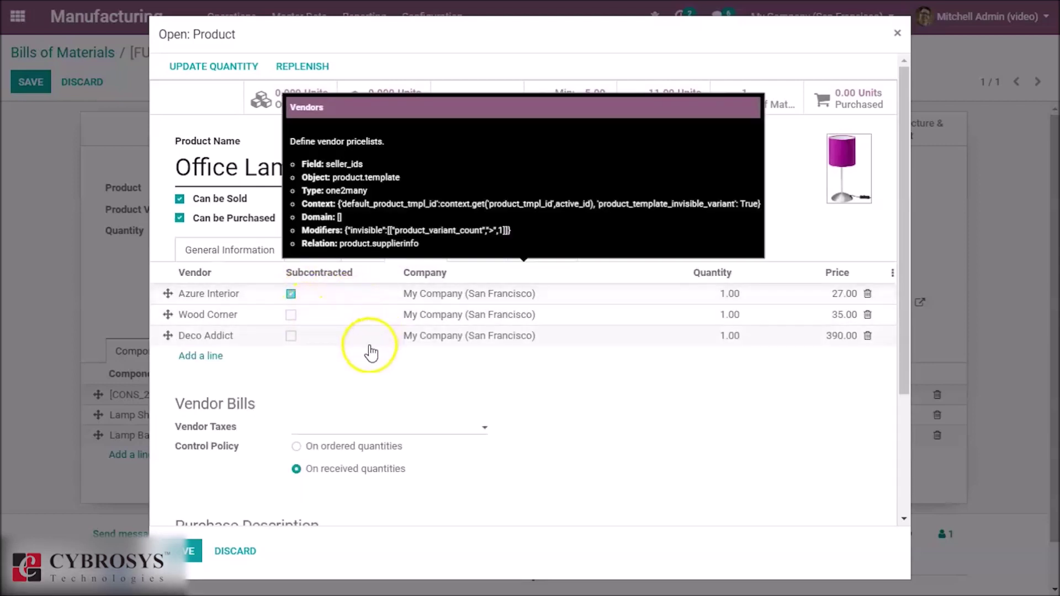
{"action": "left_click", "coordinate": [186, 552]}
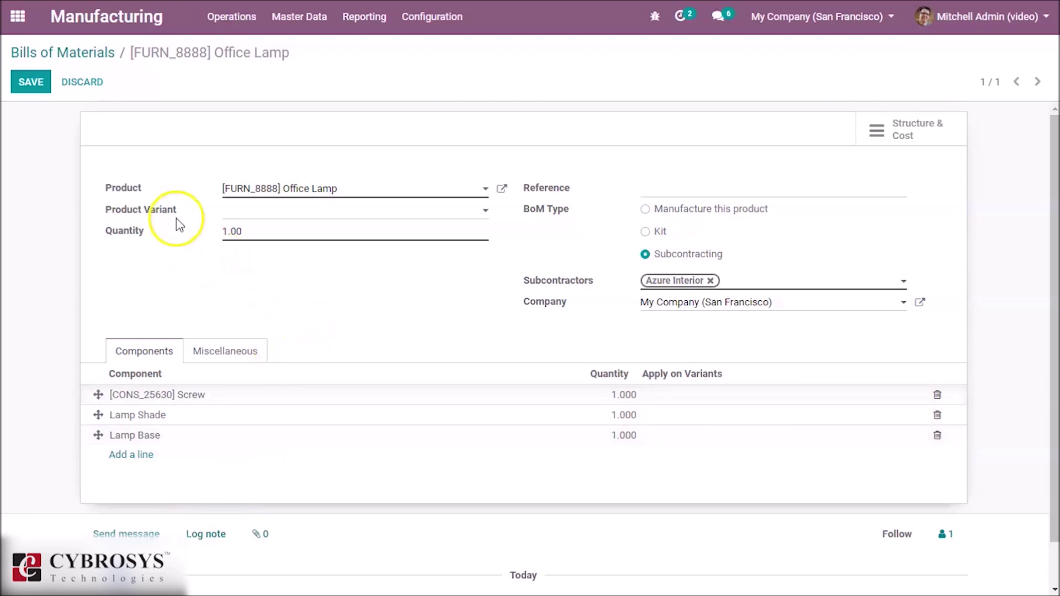
- Save the Office Lamp BoM, keeping Subcontracting type with Azure Interior and three components
{"action": "left_click", "coordinate": [43, 87]}
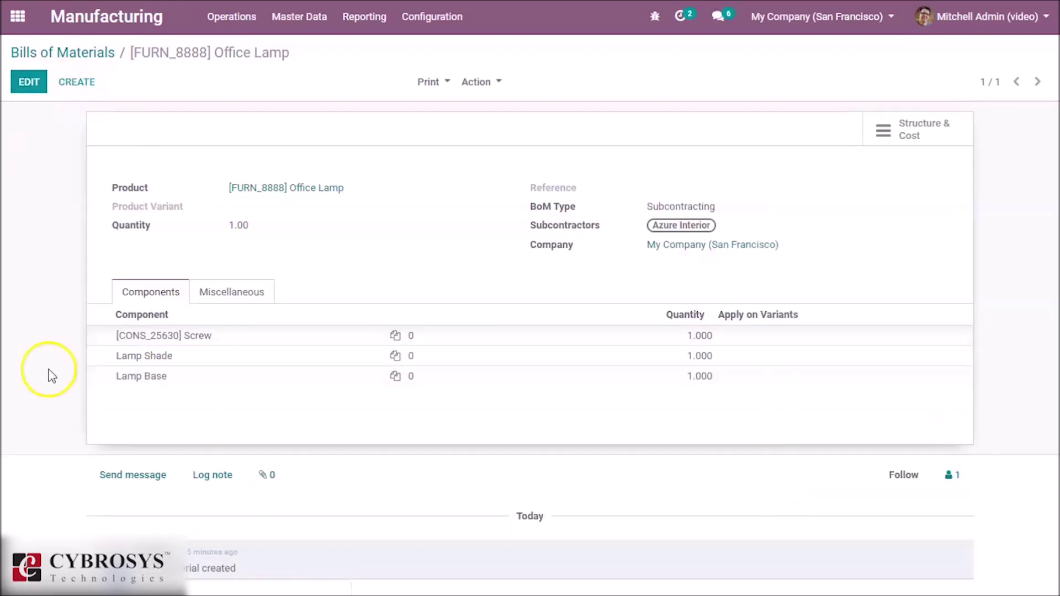
{"action": "left_click", "coordinate": [130, 474]}
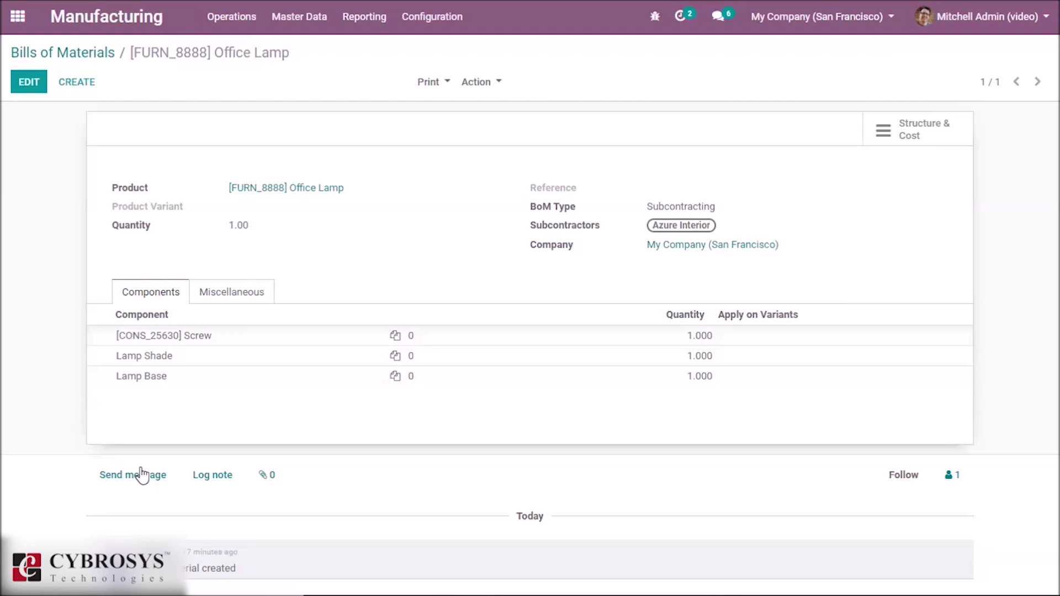
{"action": "left_click", "coordinate": [464, 160]}
{"action": "left_click", "coordinate": [420, 168]}
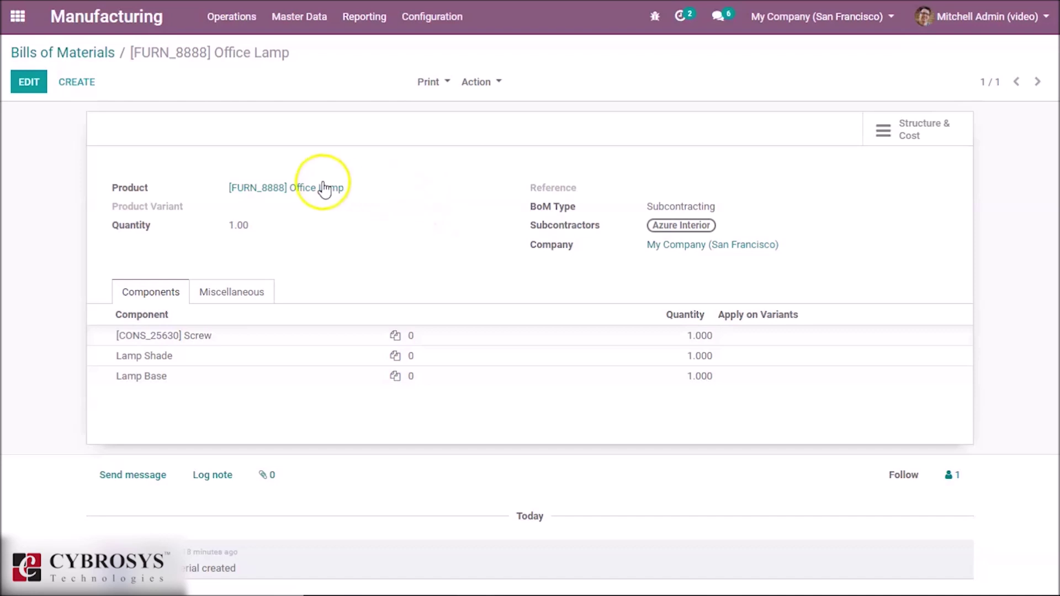
- Start a new Purchase request for quotation with Azure Interior as the vendor
{"action": "left_click", "coordinate": [20, 19]}
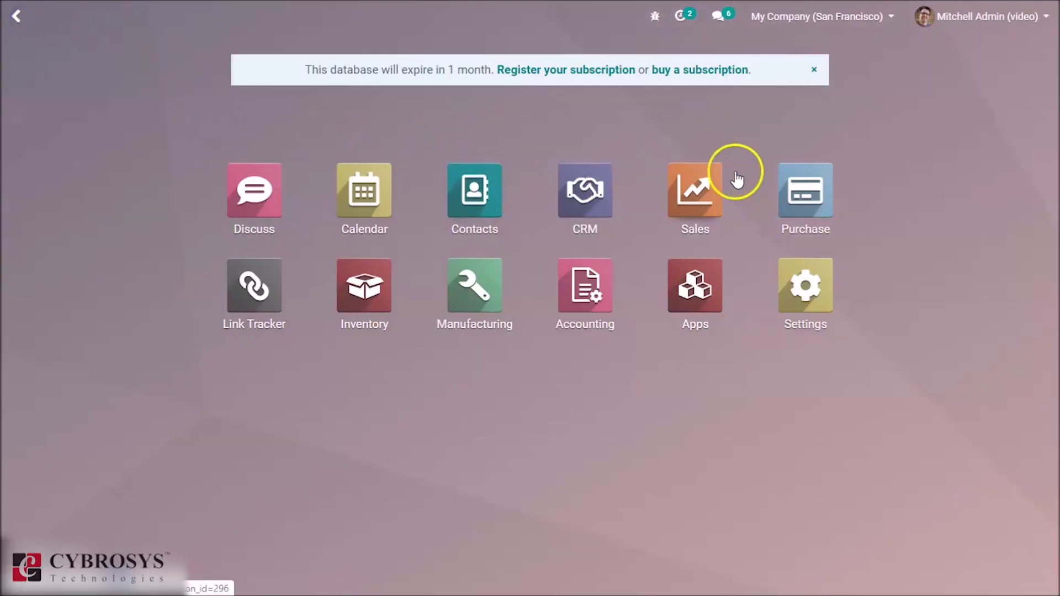
{"action": "left_click", "coordinate": [783, 207]}
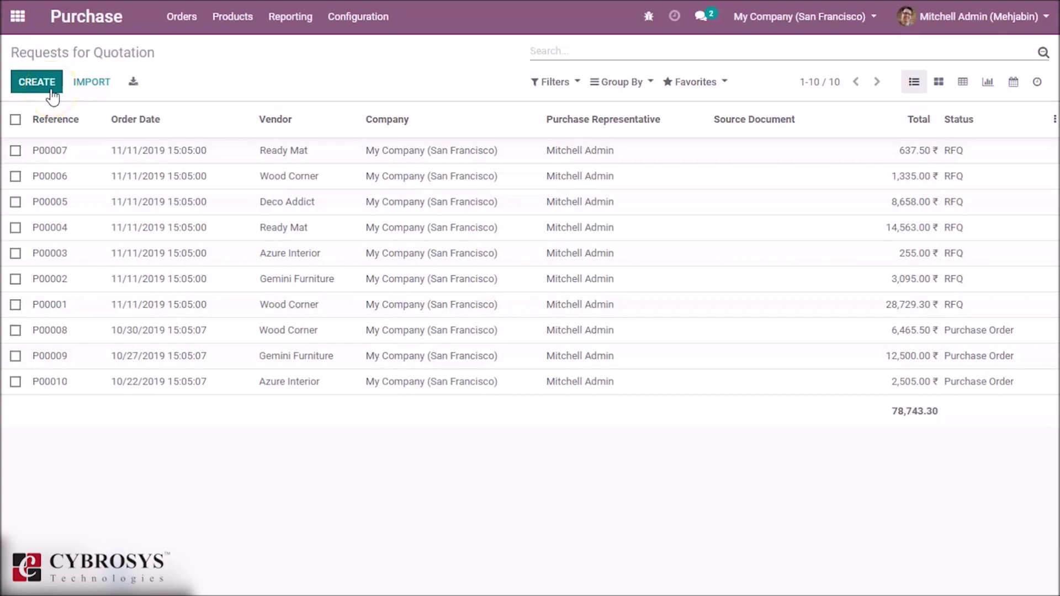
{"action": "left_click", "coordinate": [50, 86]}
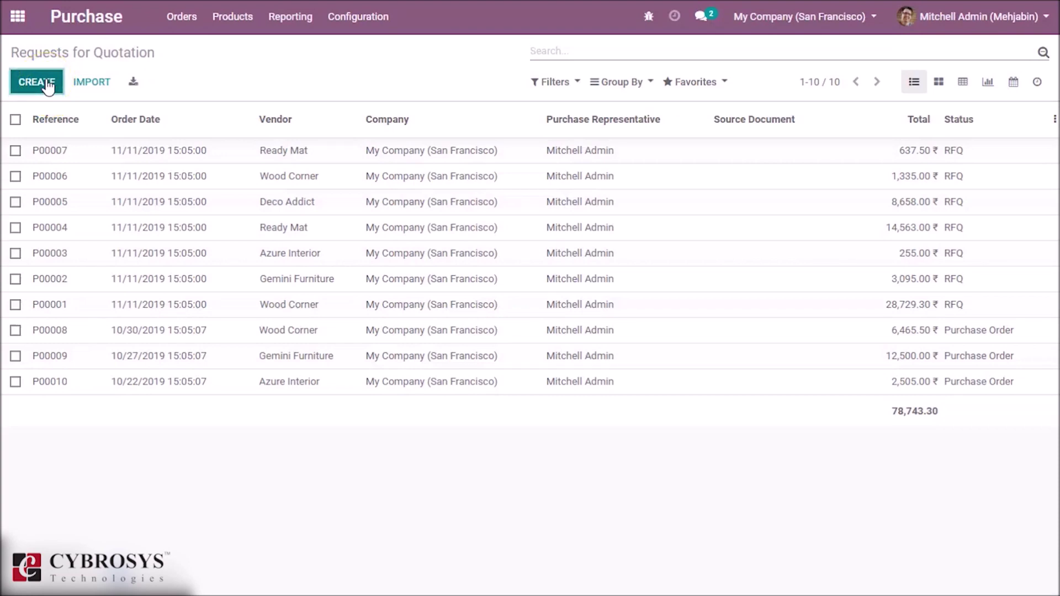
{"action": "left_click", "coordinate": [48, 86]}
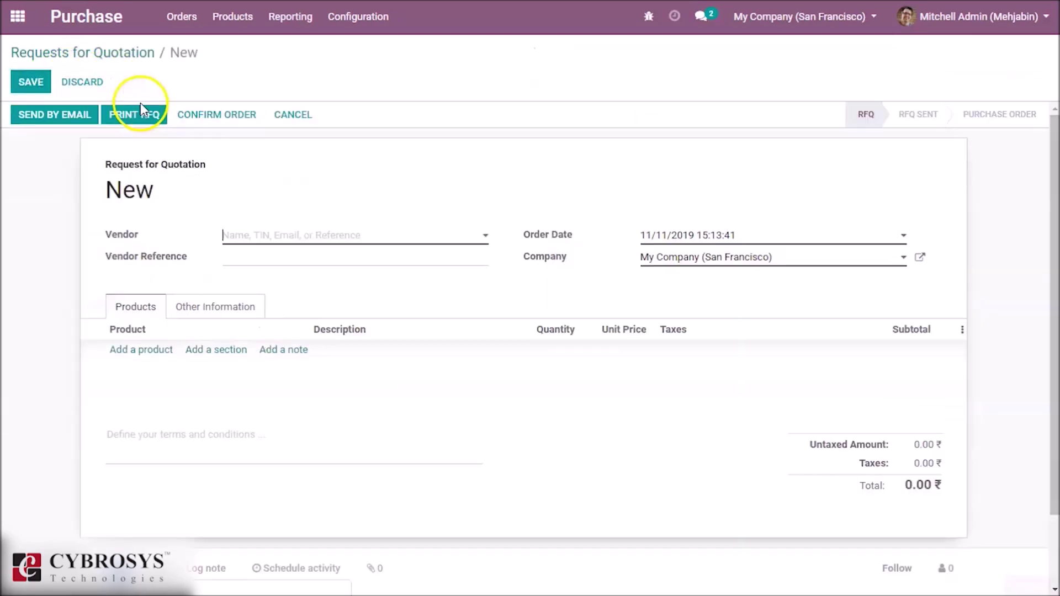
{"action": "left_click", "coordinate": [303, 238]}
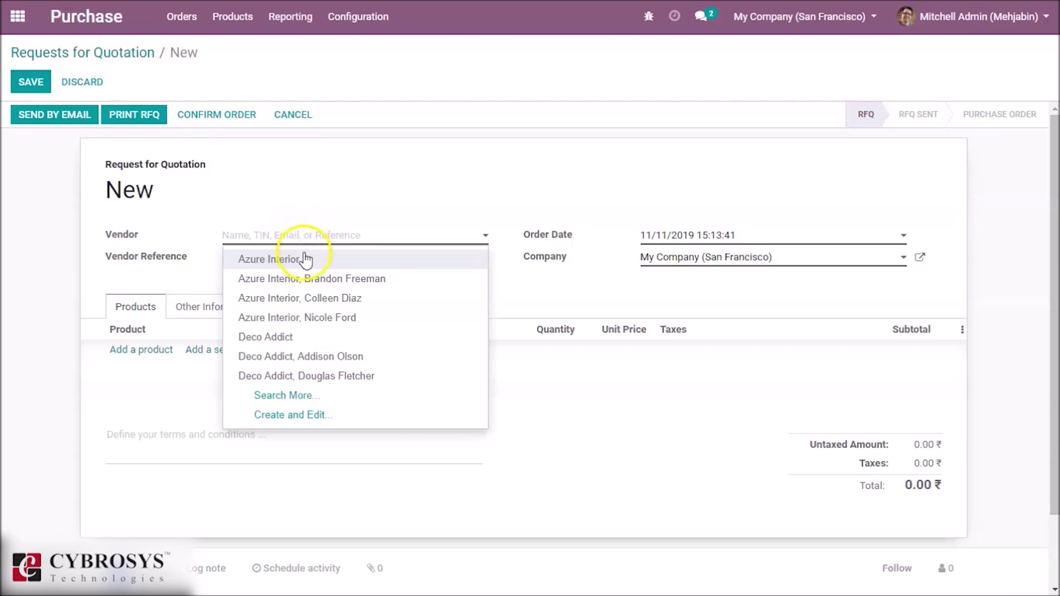
{"action": "left_click", "coordinate": [305, 259]}
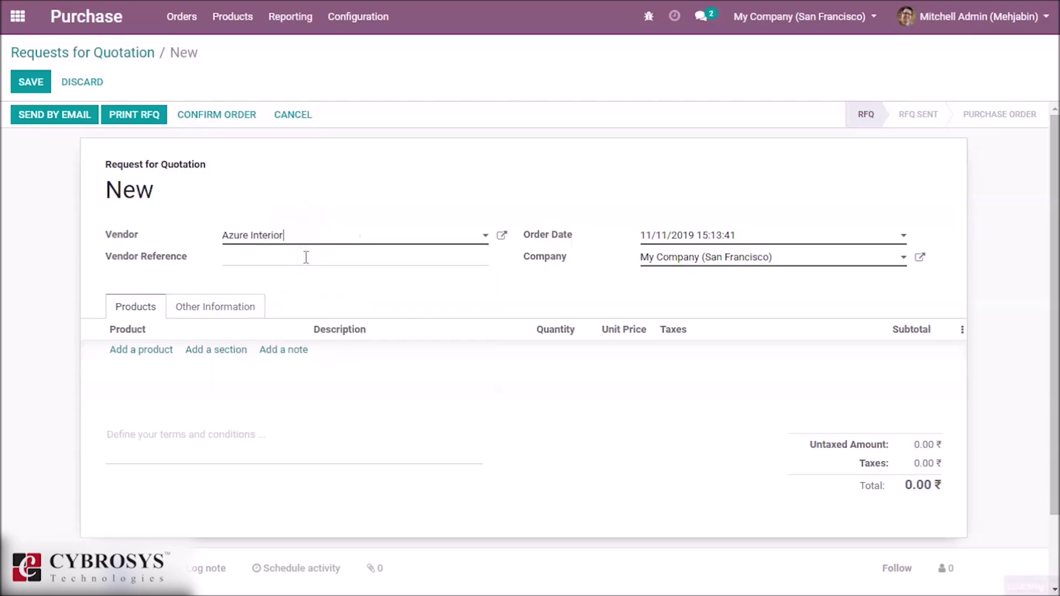
- Add an Office Lamp product line at 27.00 and save quotation P00011
{"action": "left_click", "coordinate": [143, 346]}
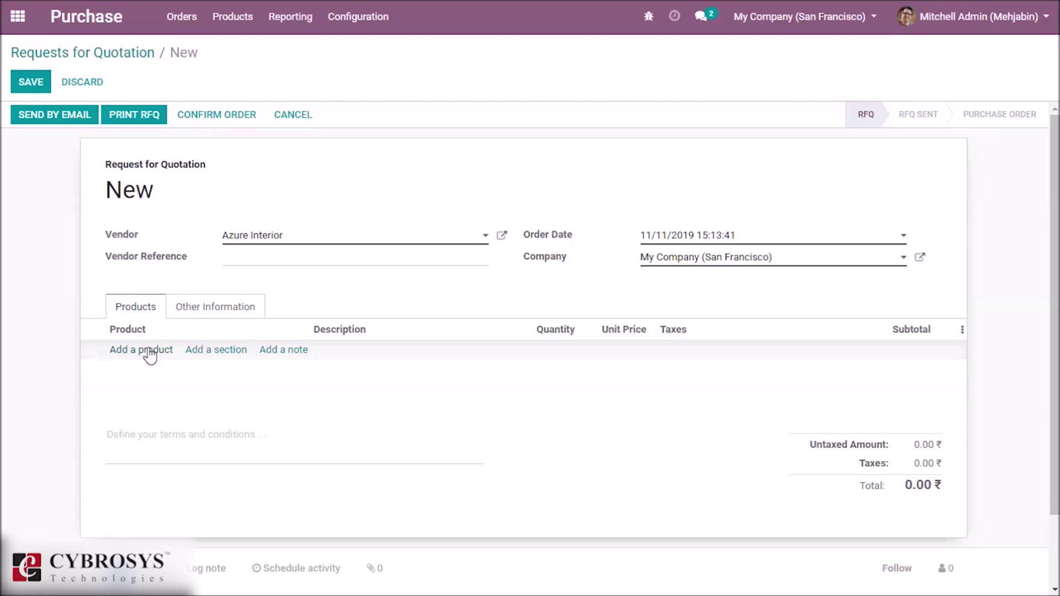
{"action": "left_click", "coordinate": [150, 353]}
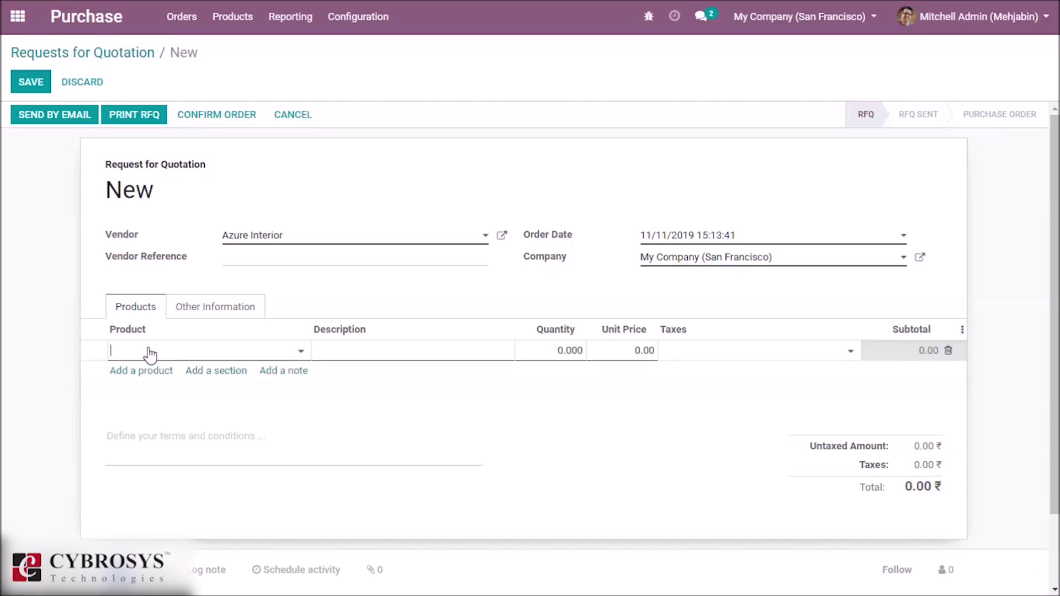
{"action": "type", "text": "off"}
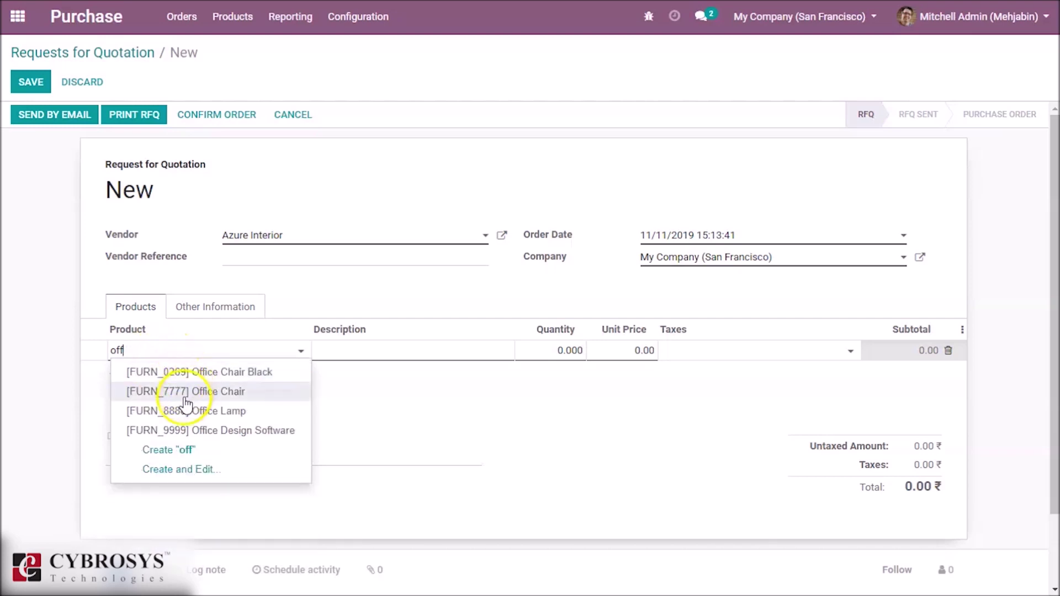
{"action": "left_click", "coordinate": [180, 411]}
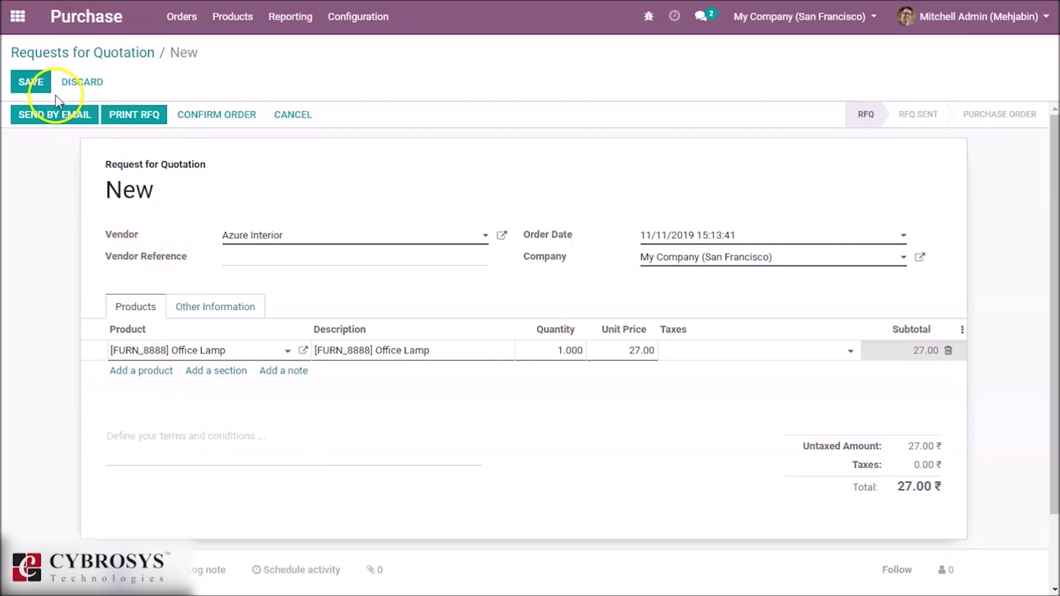
{"action": "left_click", "coordinate": [31, 81]}
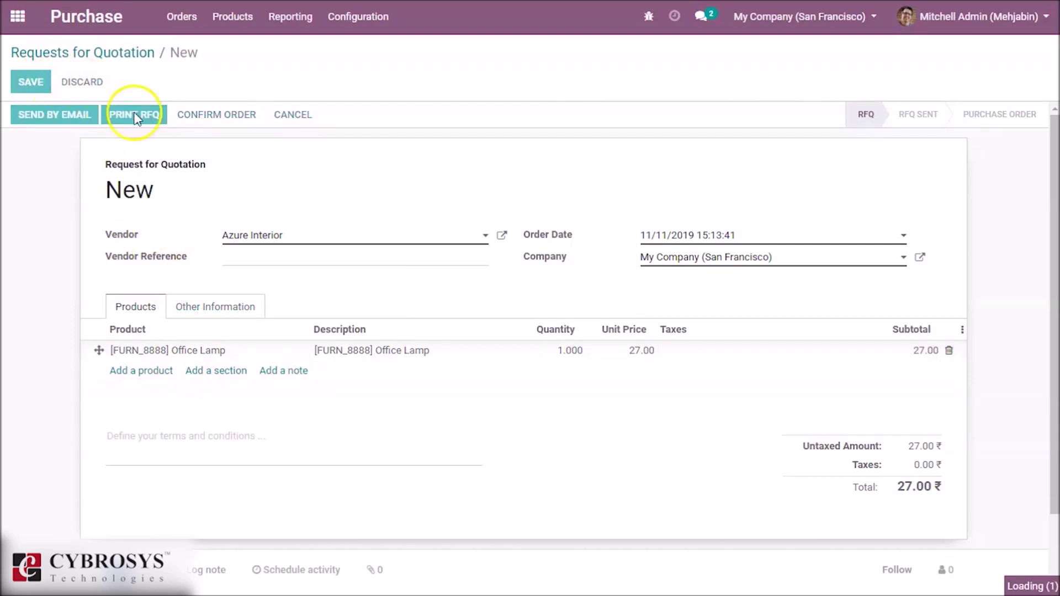
- Confirm P00011 as a purchase order and open its receipt WH/IN/00006
{"action": "left_click", "coordinate": [218, 119]}
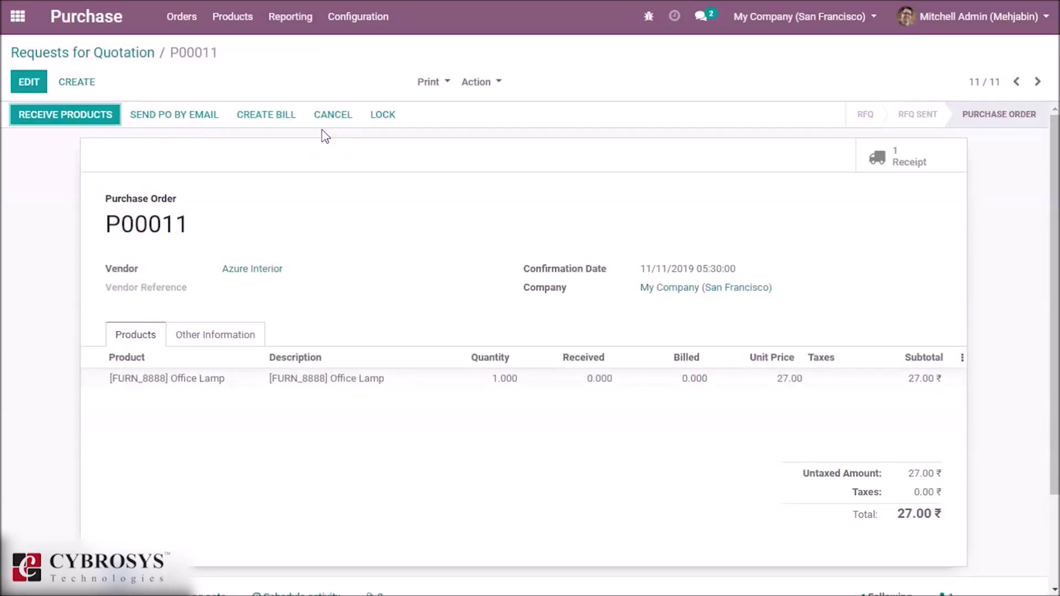
{"action": "left_click", "coordinate": [905, 165]}
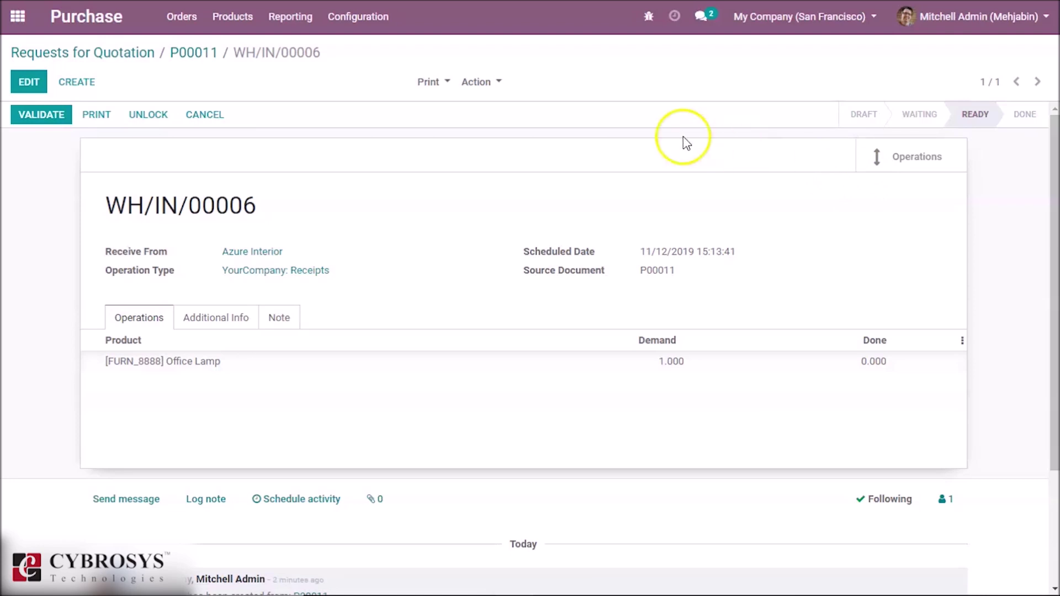
- Validate receipt WH/IN/00006 as an immediate transfer of 1.000 Office Lamp
{"action": "left_click", "coordinate": [62, 121]}
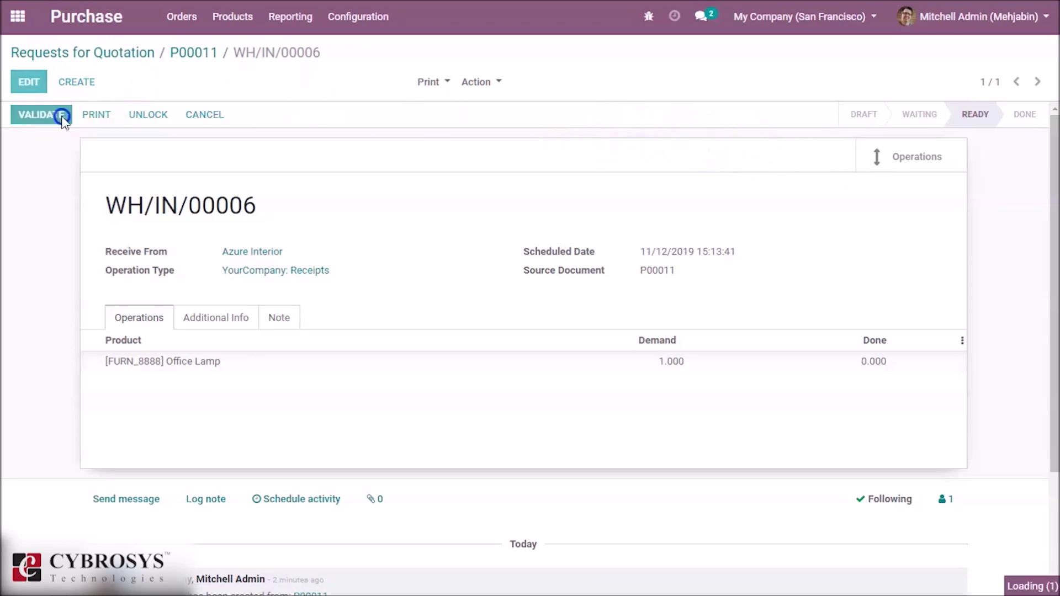
{"action": "left_click", "coordinate": [176, 160]}
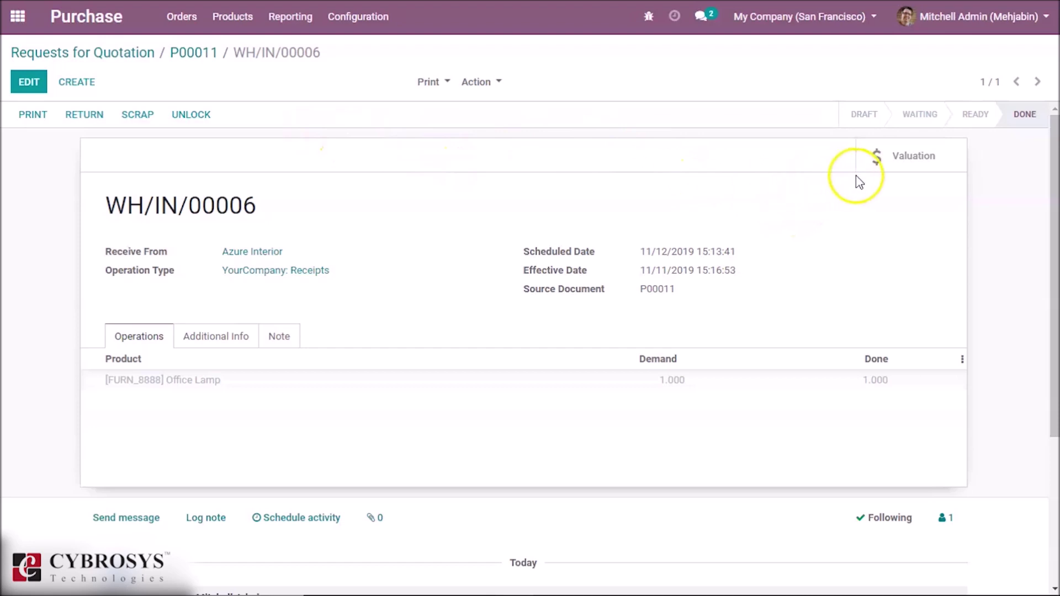
- Check the receipt's stock valuation, then return via WH/IN/00006 and P00011 to Requests for Quotation
{"action": "left_click", "coordinate": [885, 165]}
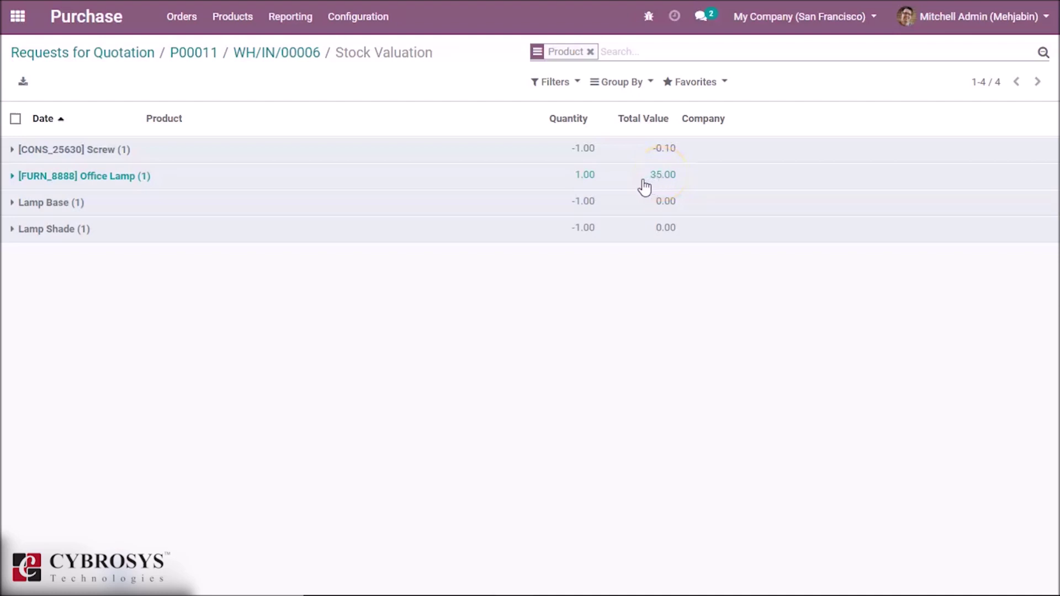
{"action": "left_click", "coordinate": [288, 56]}
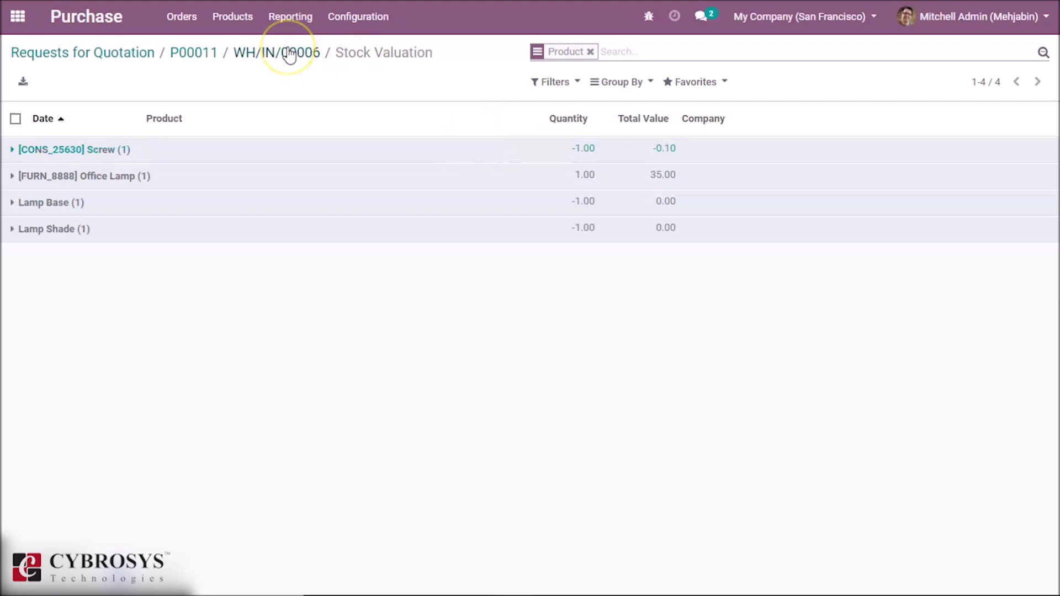
{"action": "left_click", "coordinate": [205, 53]}
{"action": "left_click", "coordinate": [146, 53]}
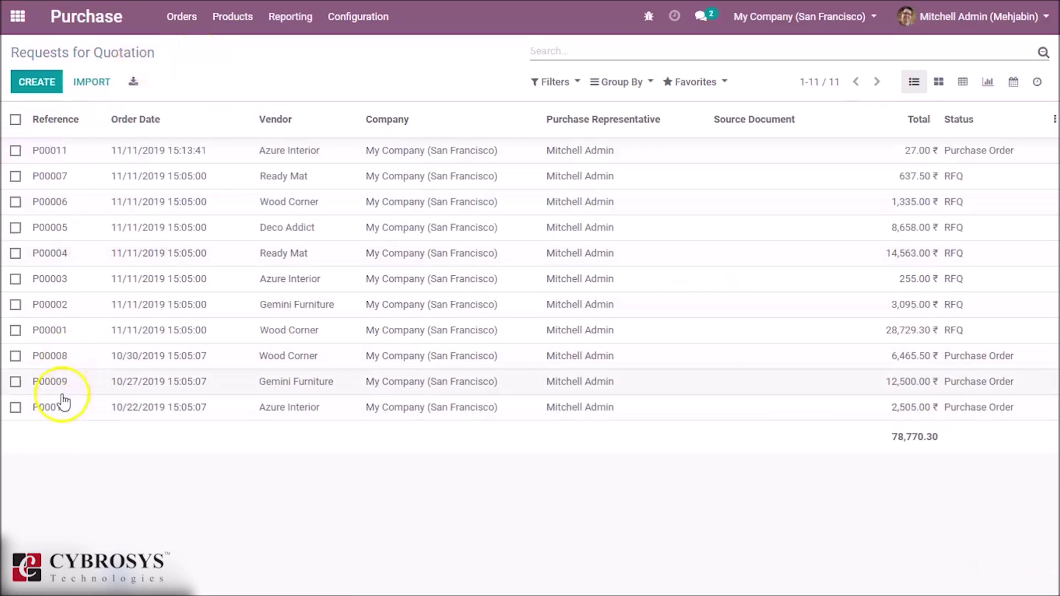